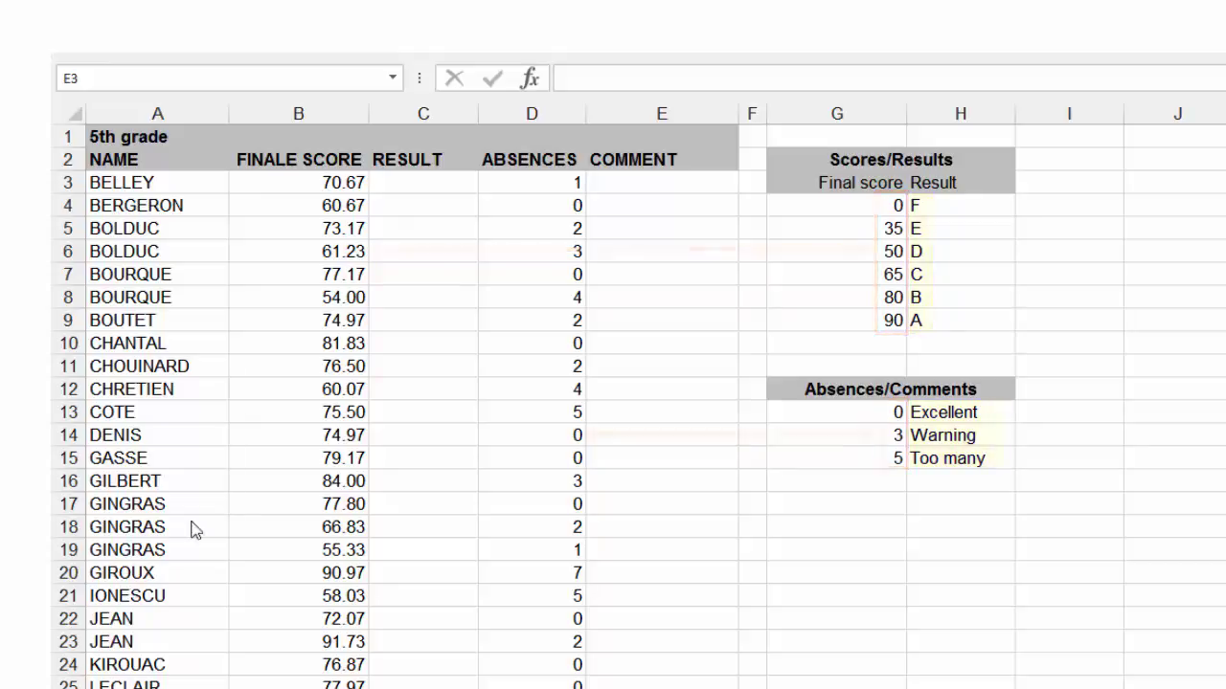
- Start a VLOOKUP formula in C3 that uses the final score in B3 as the lookup value
left_click(421, 180)
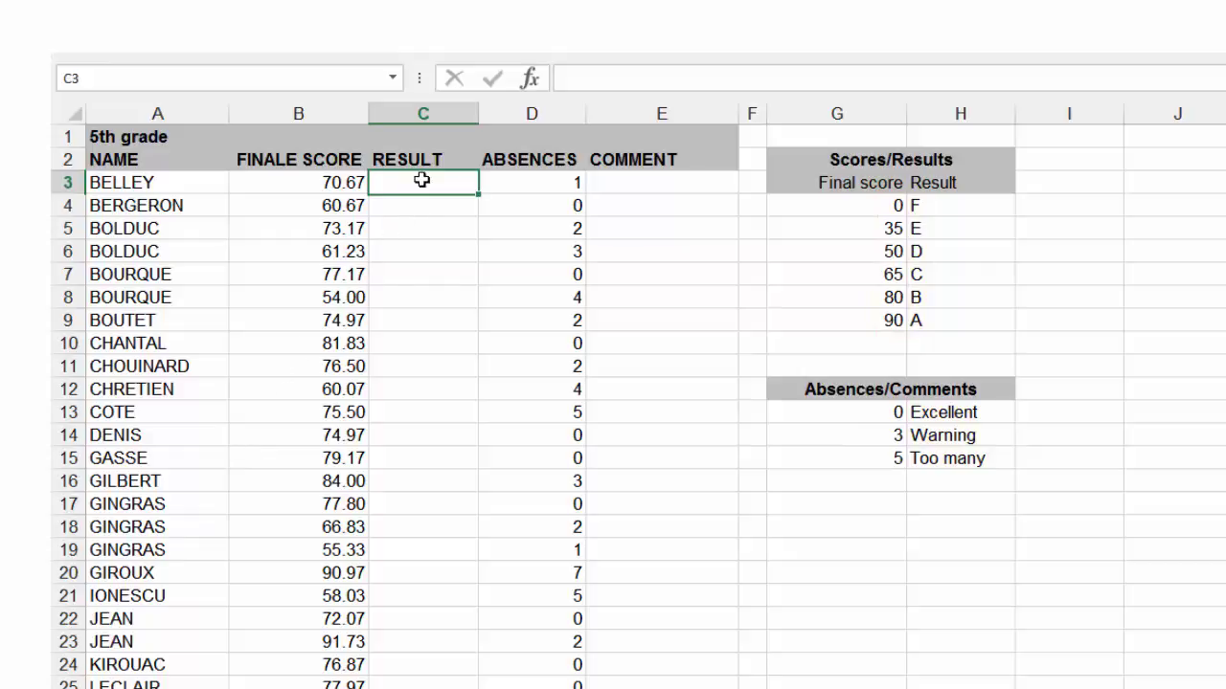
type("=")
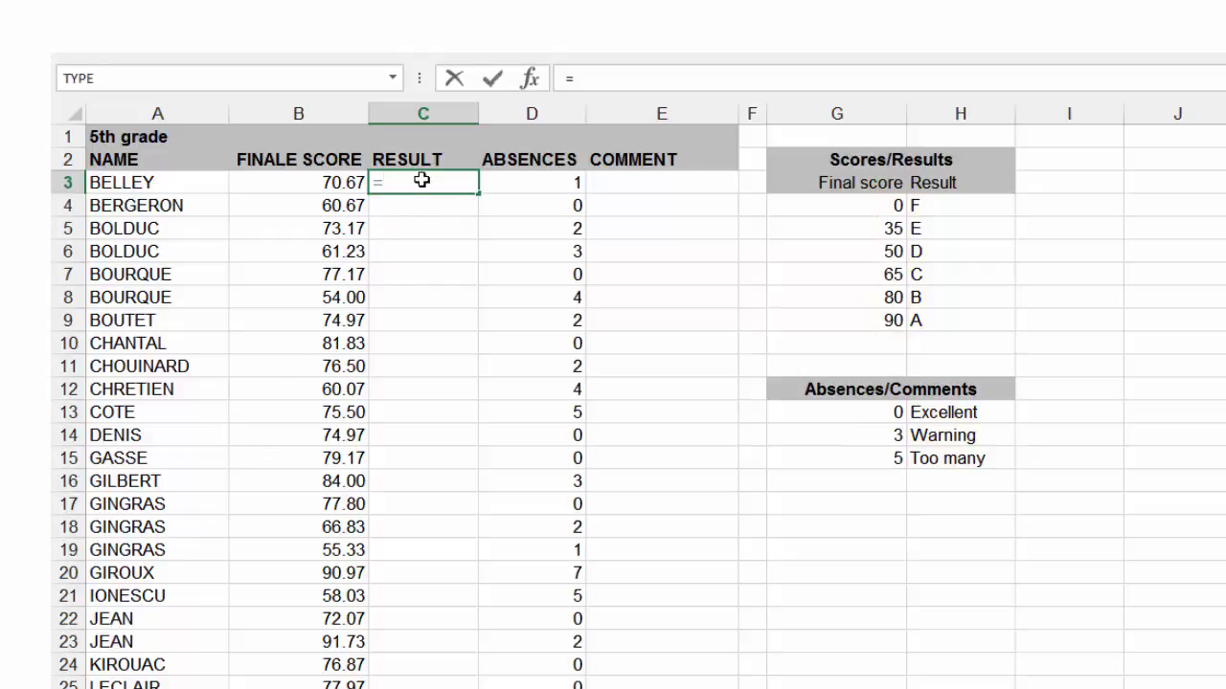
type("vl")
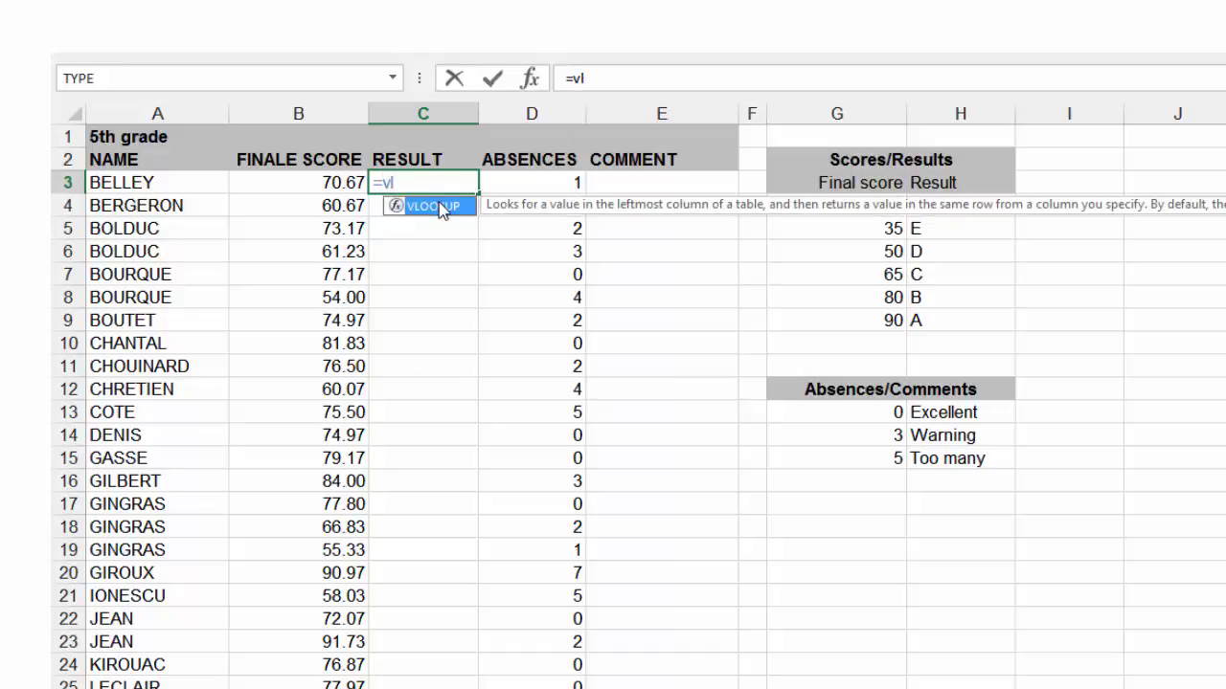
double_click(440, 207)
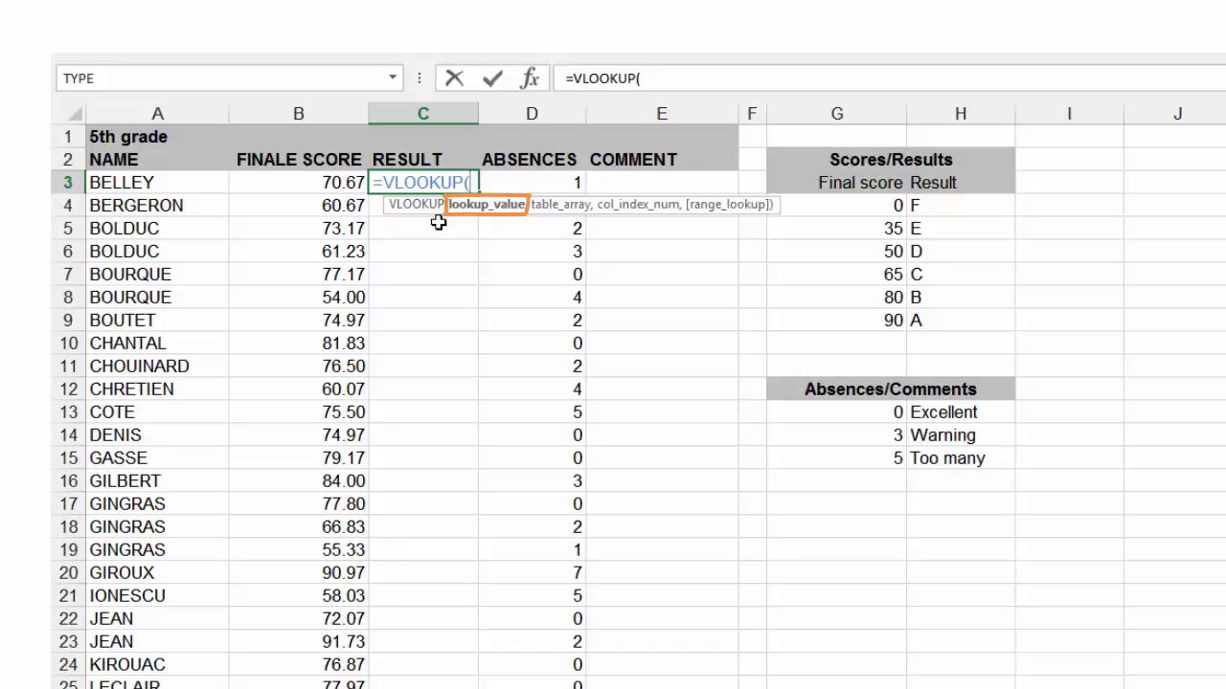
type(")")
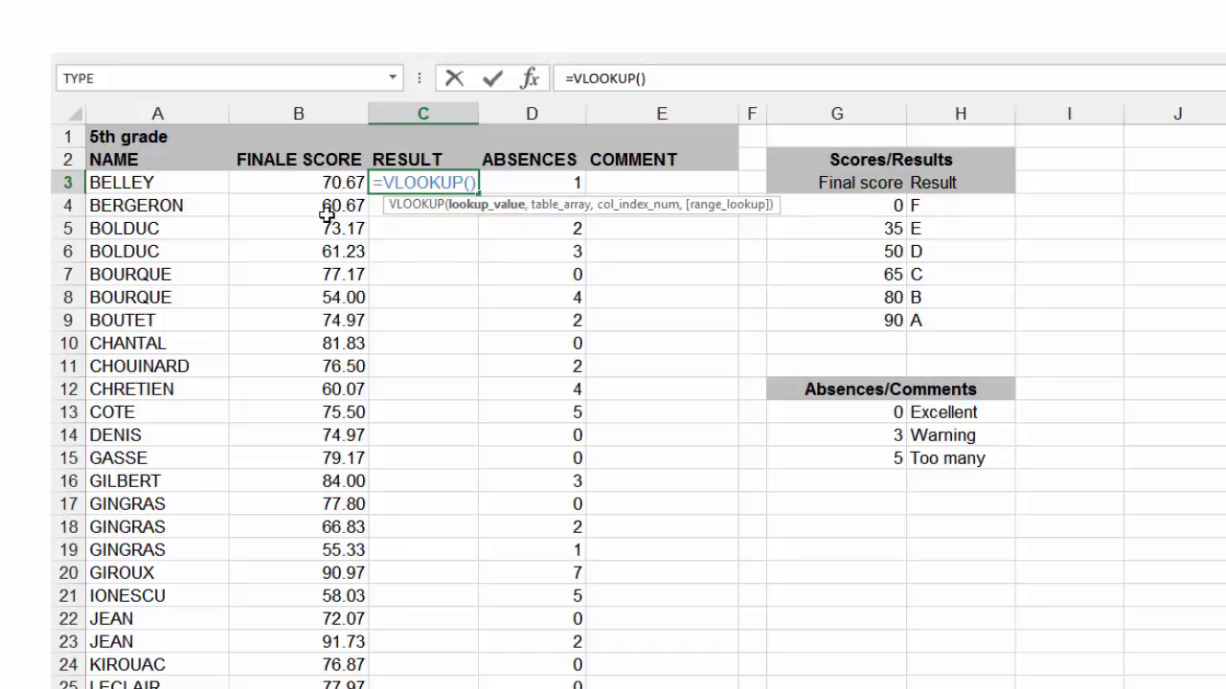
left_click(327, 183)
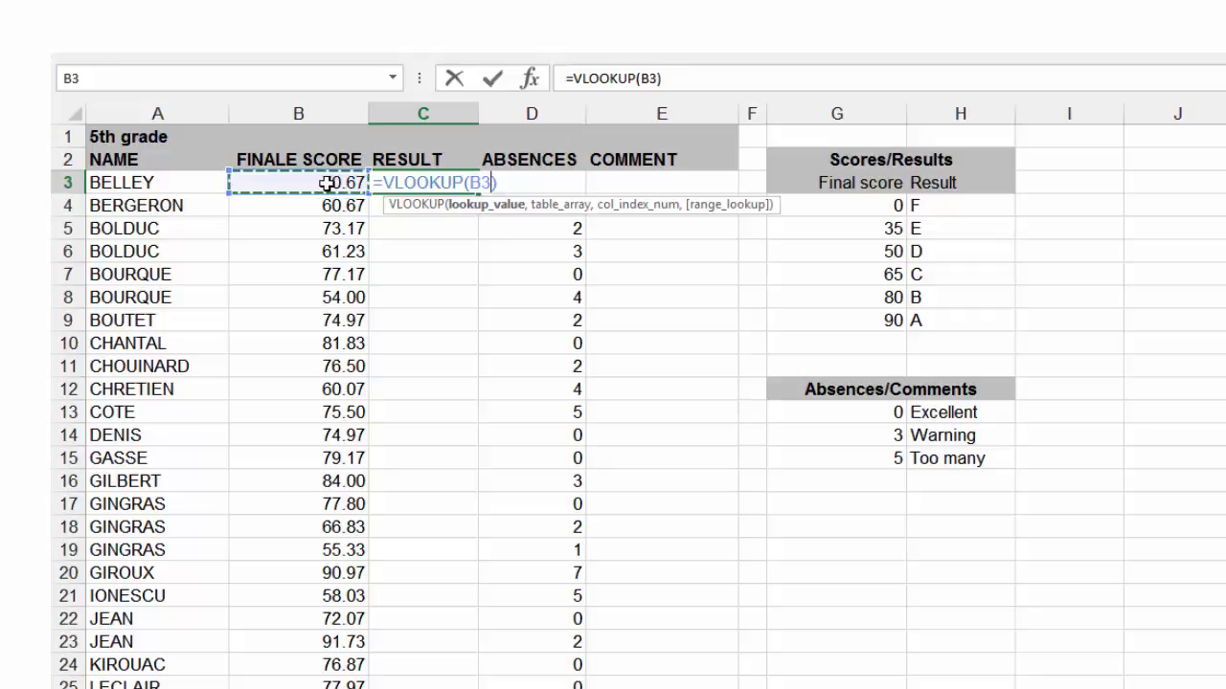
type(",")
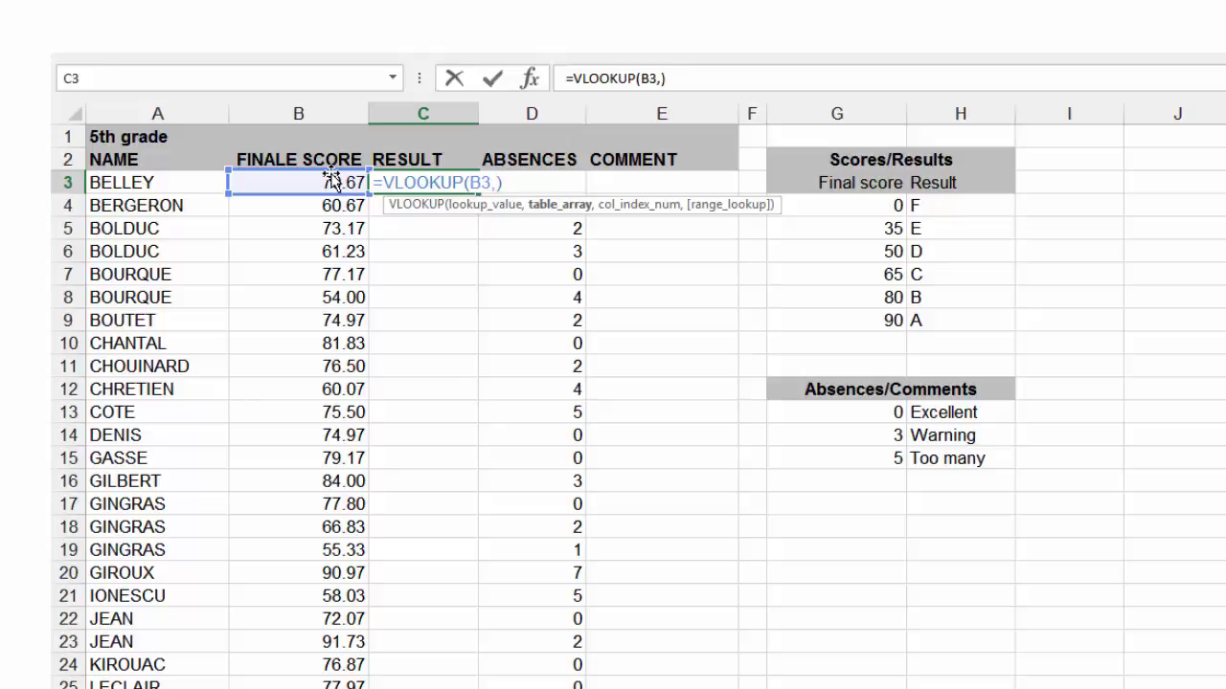
- Complete the C3 formula with the absolute table range $G$4:$H$9, column index 2 and TRUE for approximate match
left_click_drag(865, 205, 946, 312)
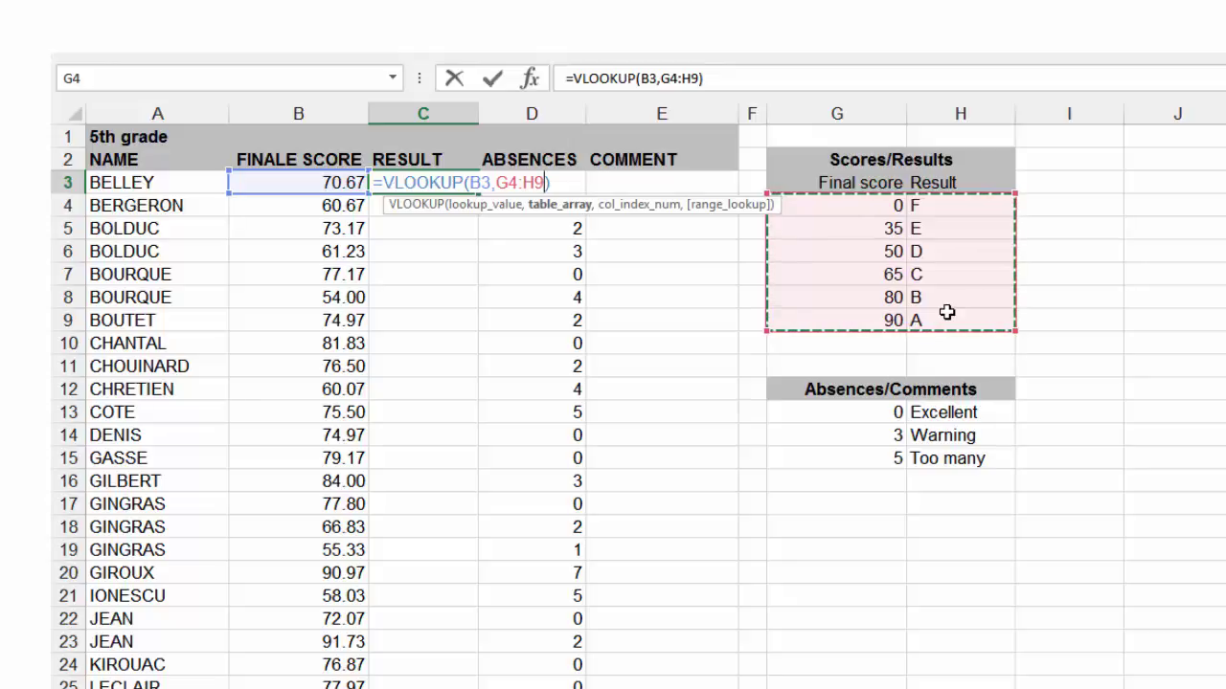
key("F4")
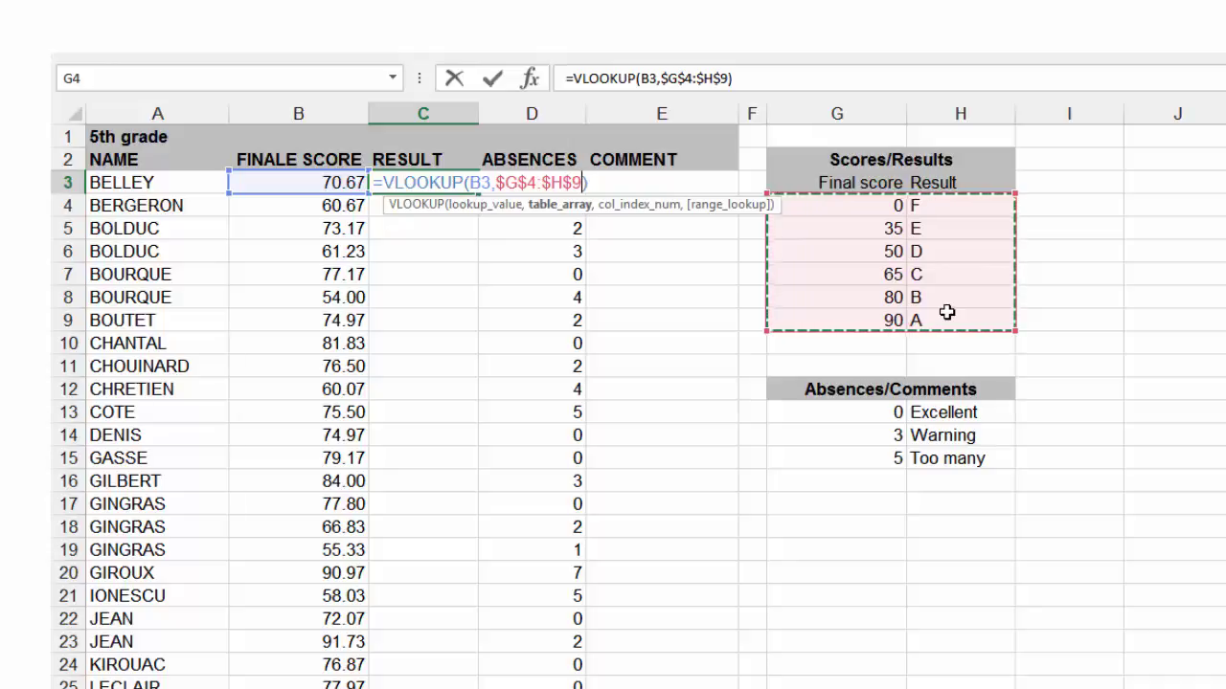
type(",")
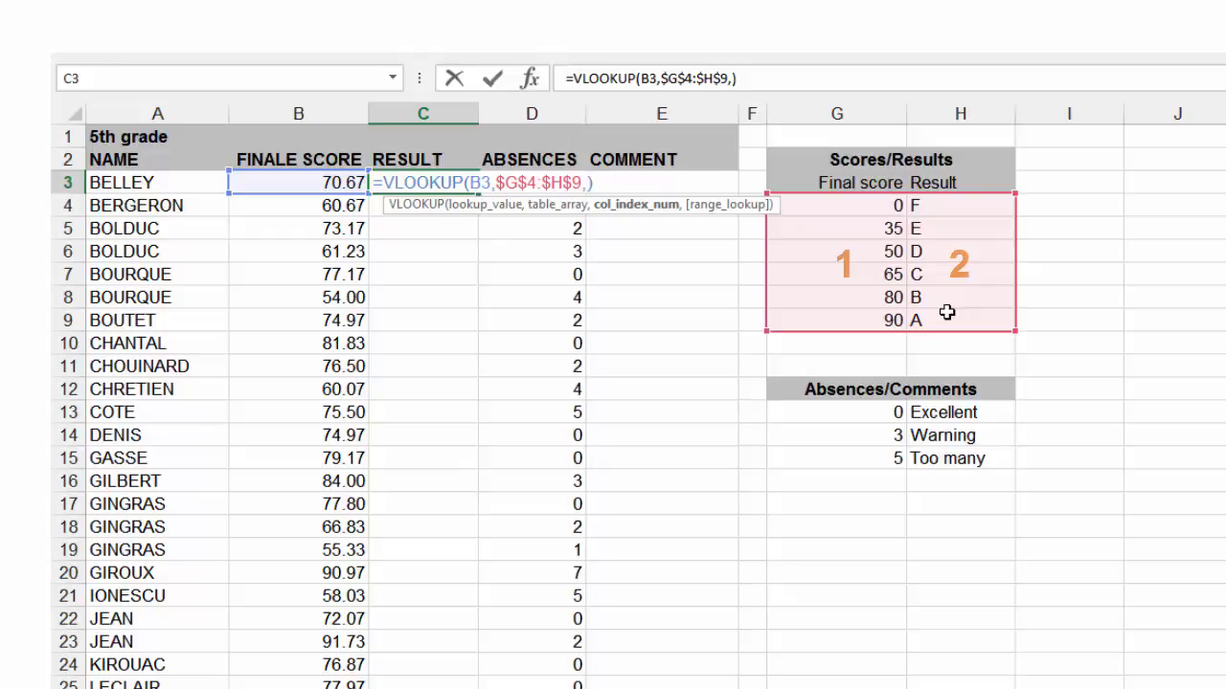
type("2,")
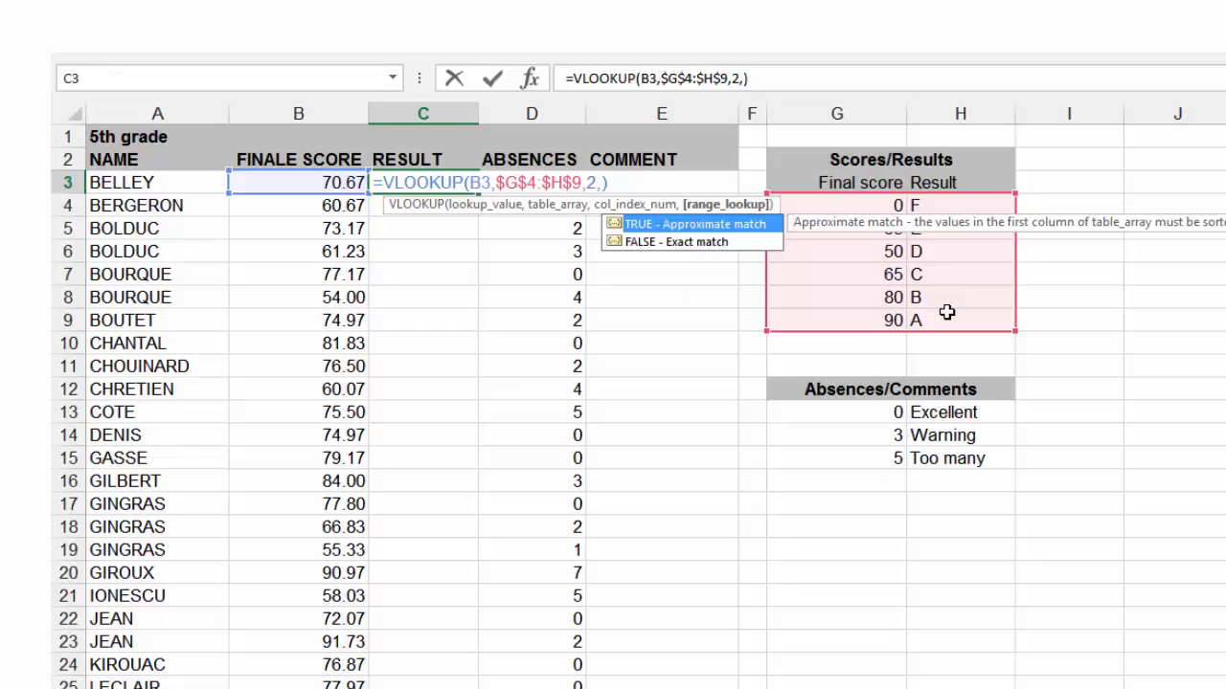
double_click(725, 224)
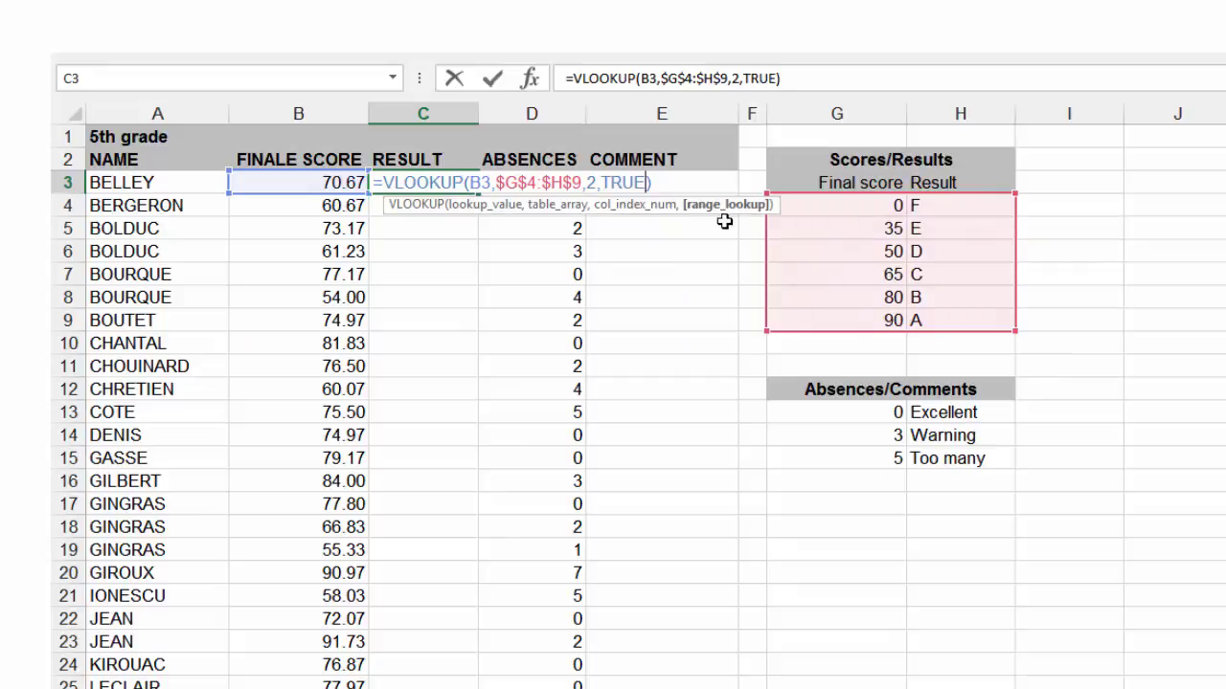
key("Return")
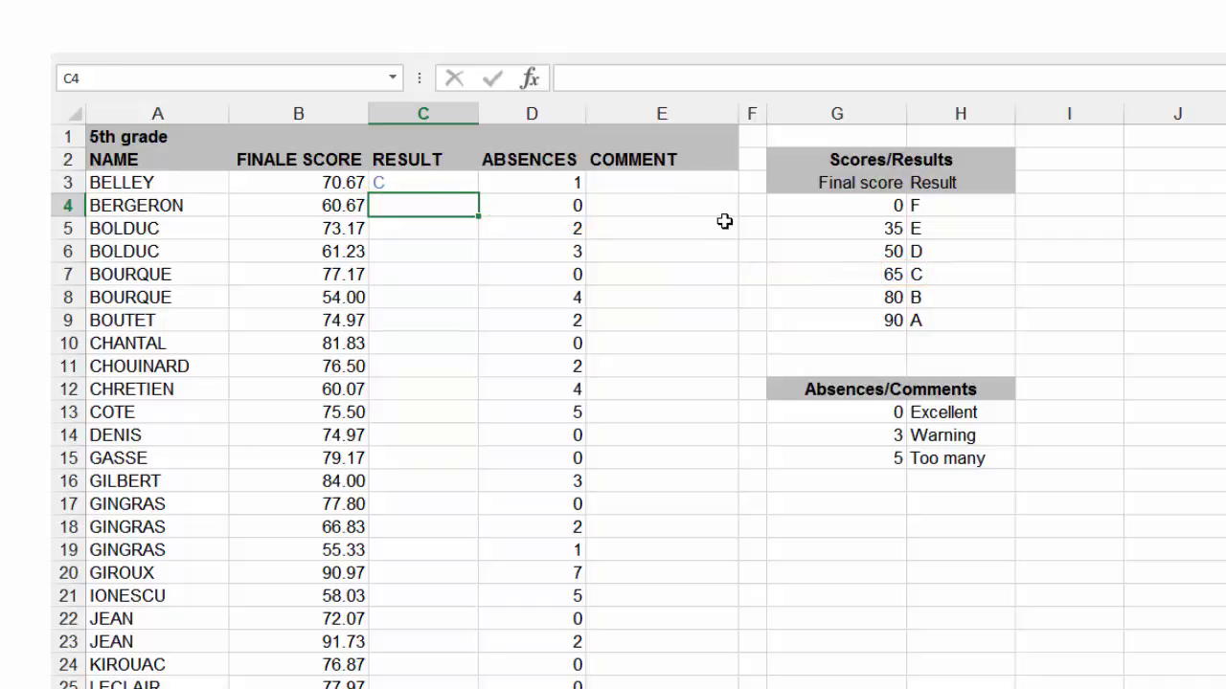
- Fill the C3 formula down the RESULT column through row 39
left_click(460, 186)
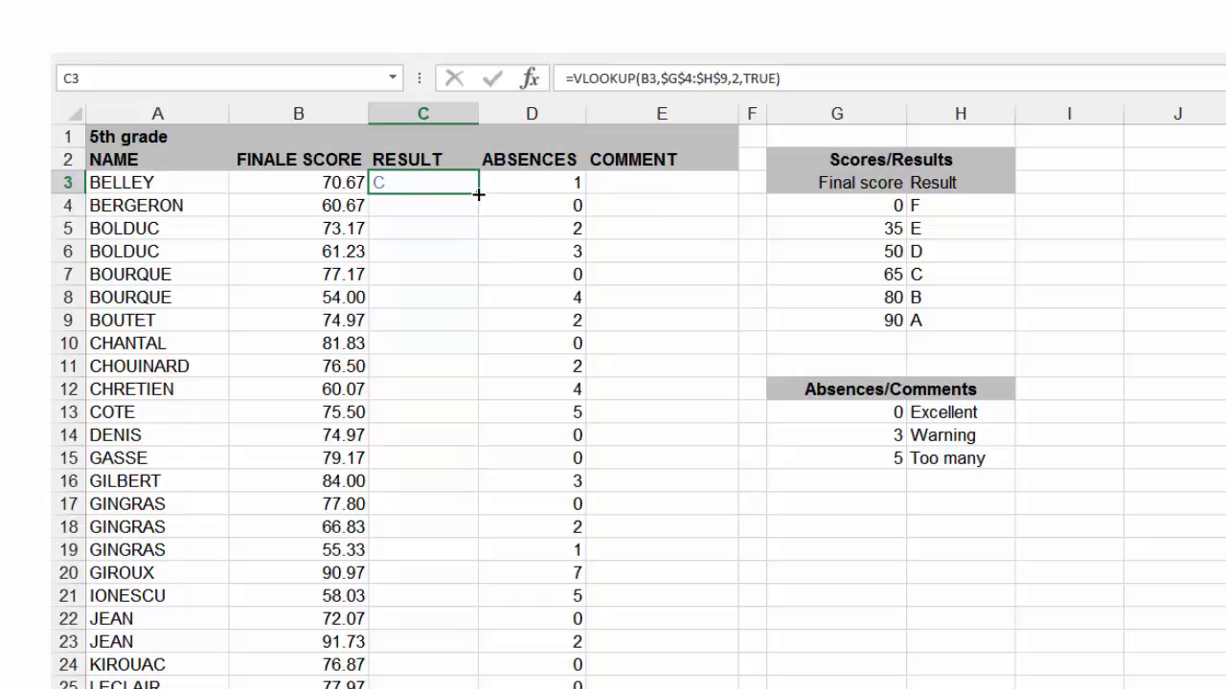
double_click(478, 194)
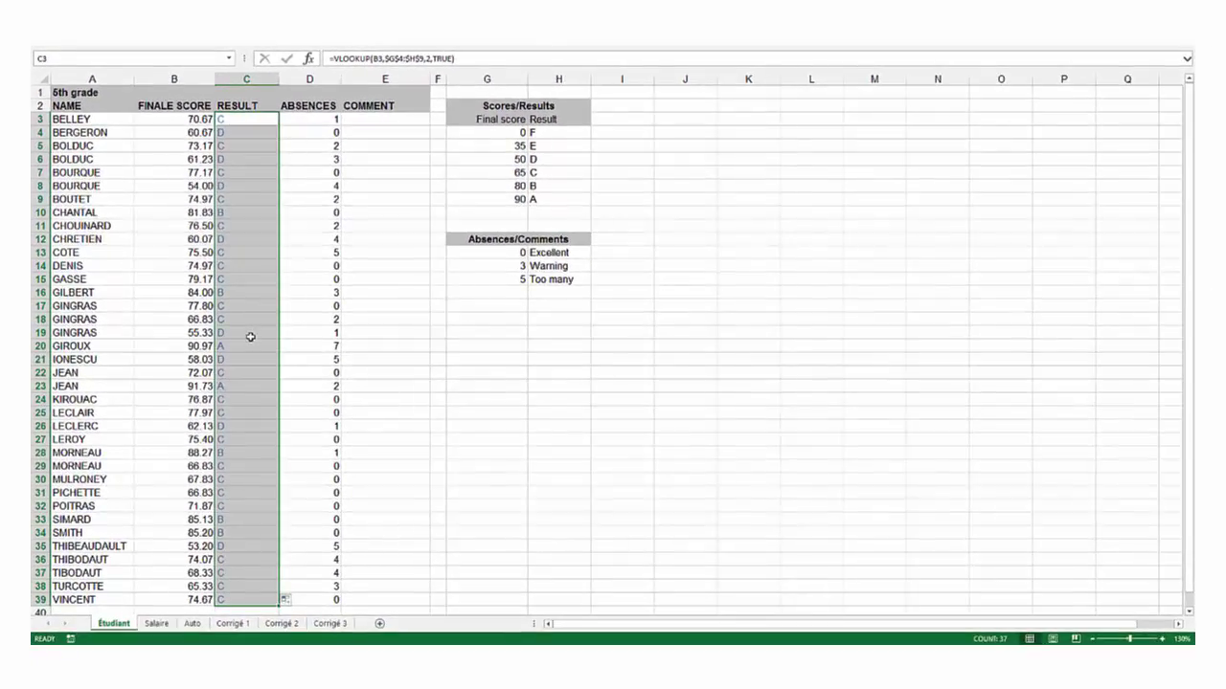
left_click(247, 332)
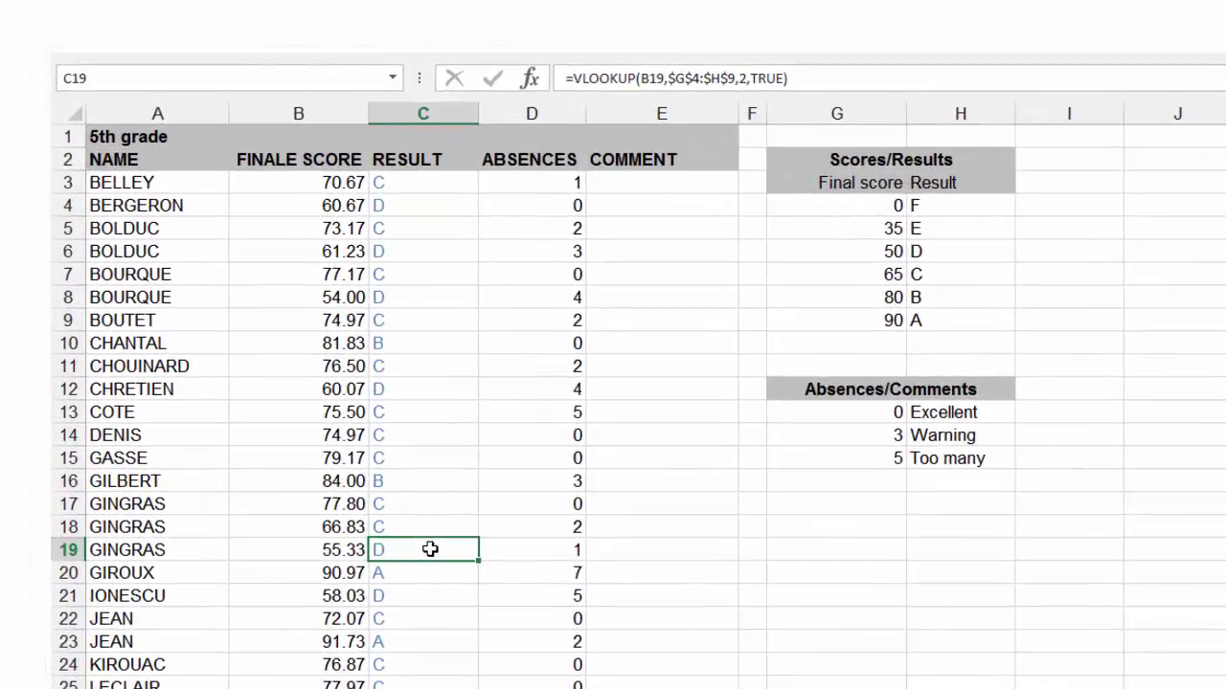
- Start a VLOOKUP formula in E3 that uses the absences in D3 as the lookup value
left_click(657, 182)
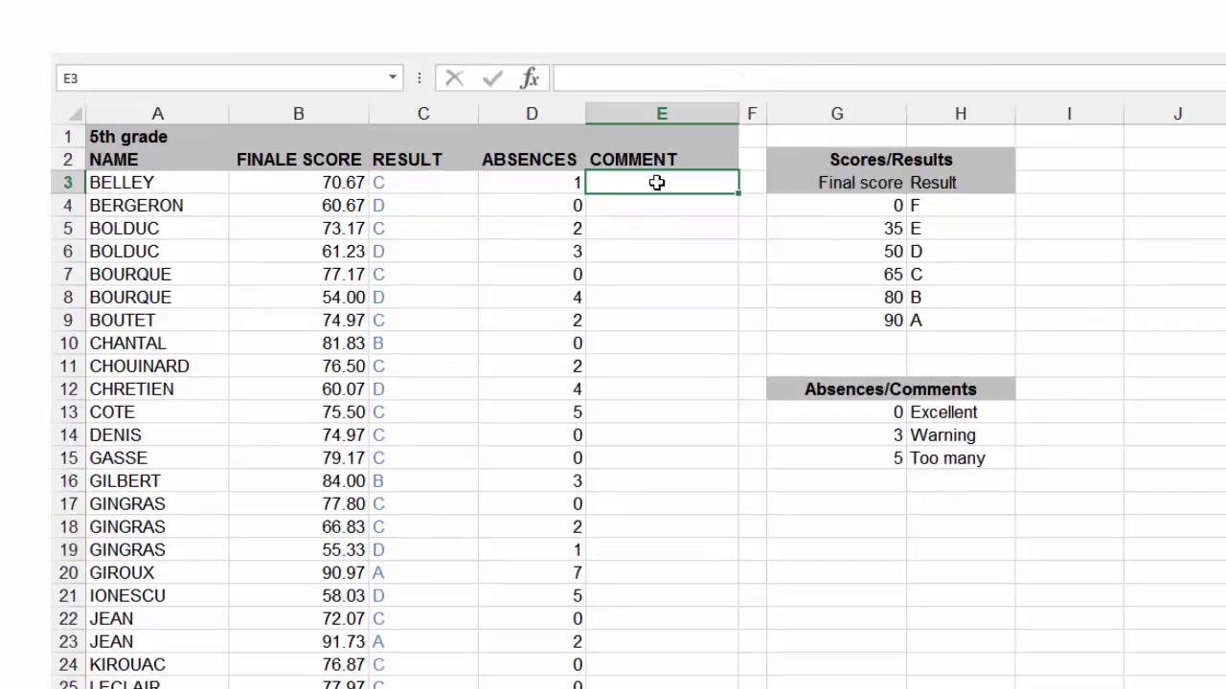
type("=vl")
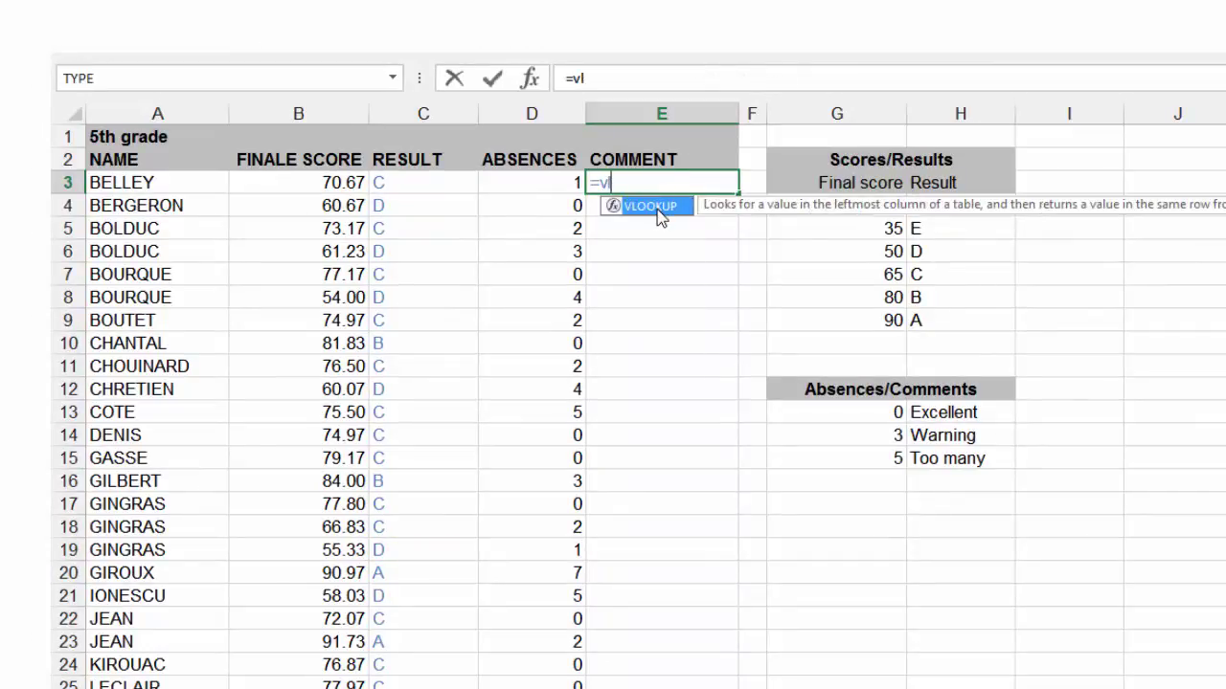
double_click(659, 207)
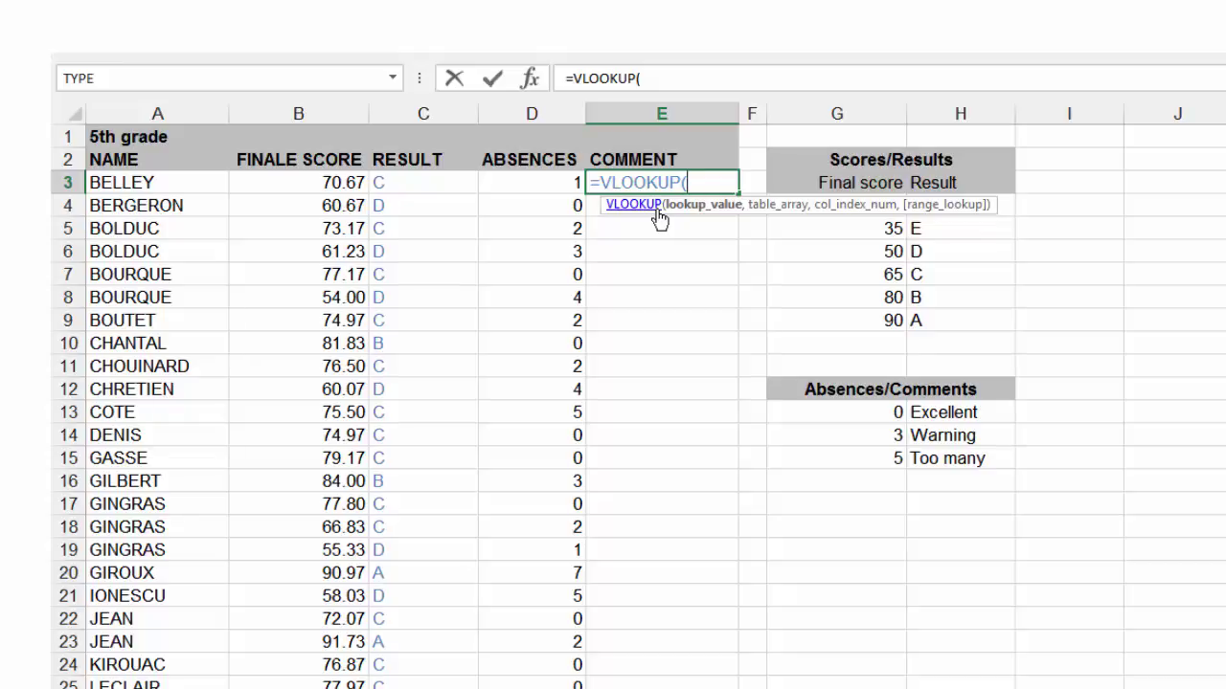
left_click(567, 179)
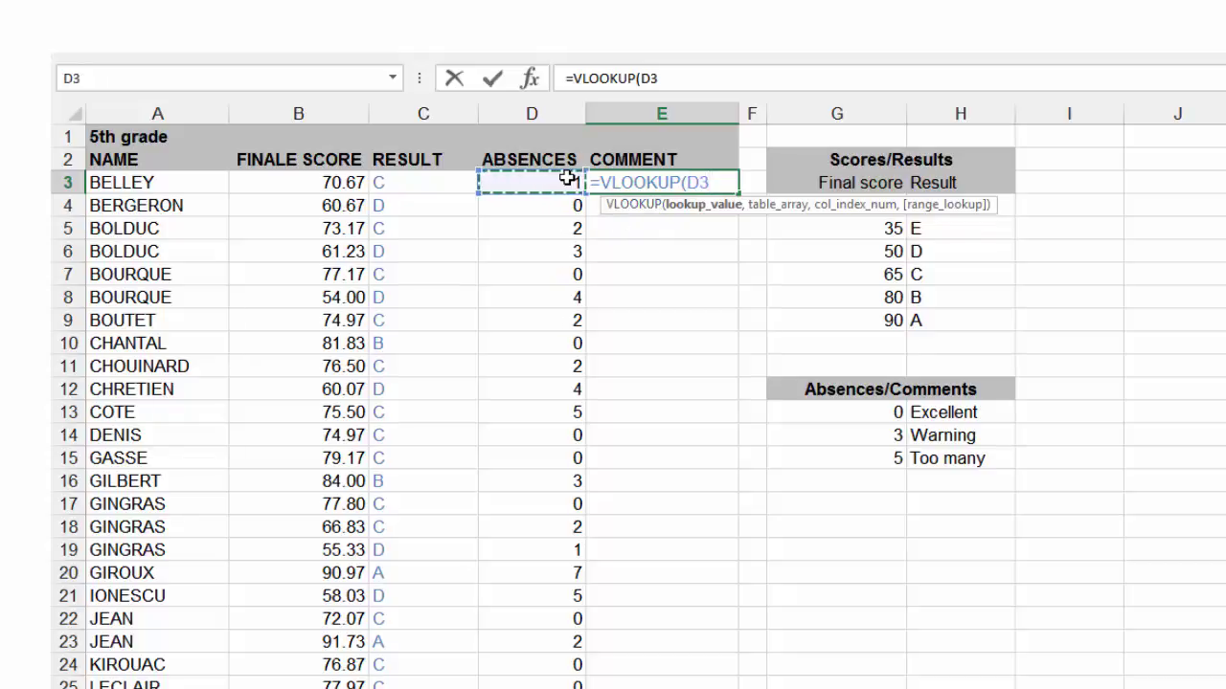
type(",")
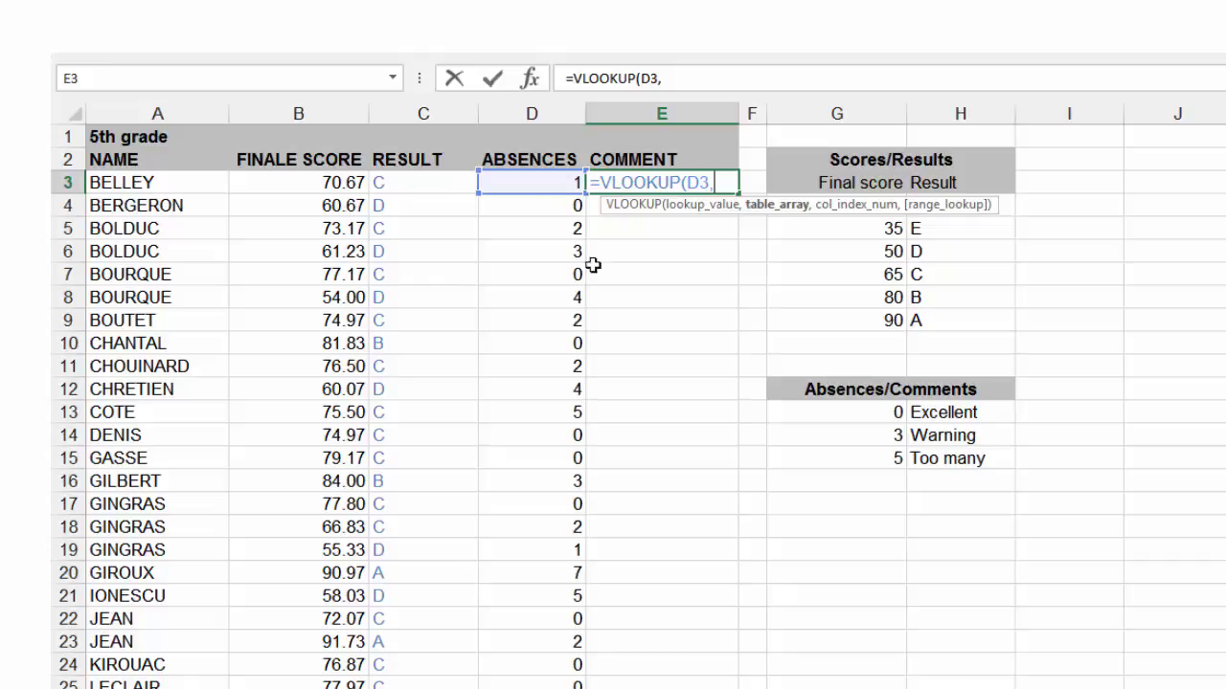
- Add the Absences/Comments range to the E3 formula as the table array, with absolute references $G$13:$H$15
left_click(893, 414)
left_click_drag(893, 413, 934, 459)
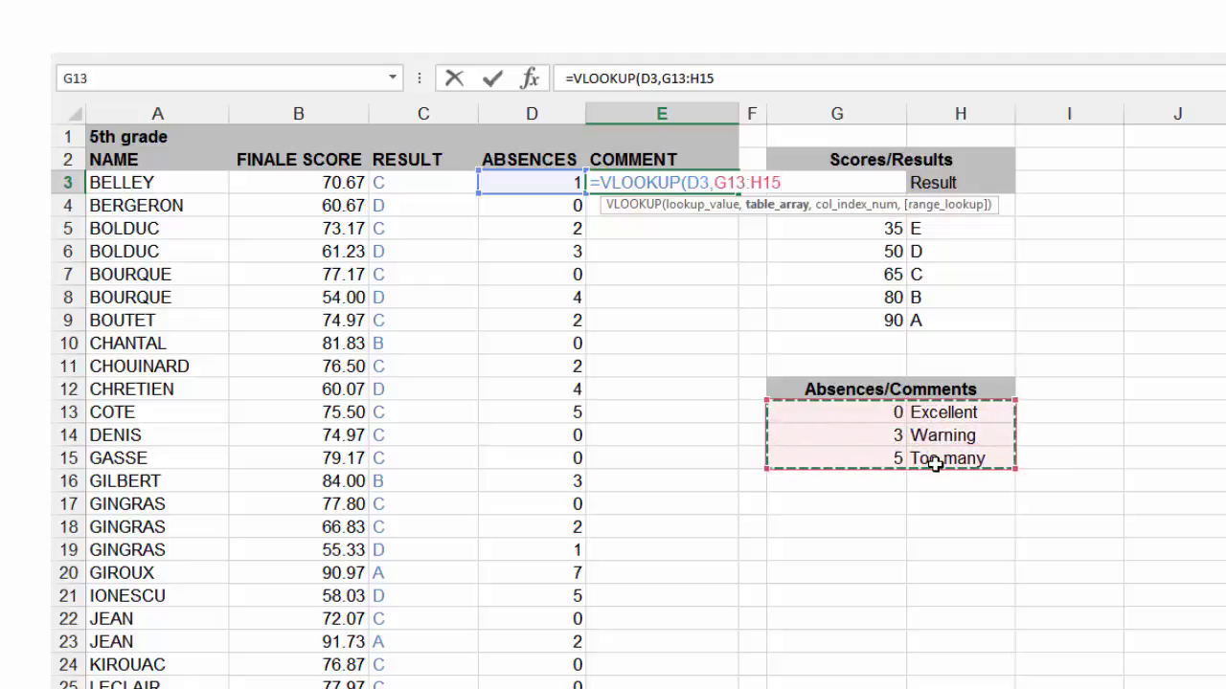
type(",")
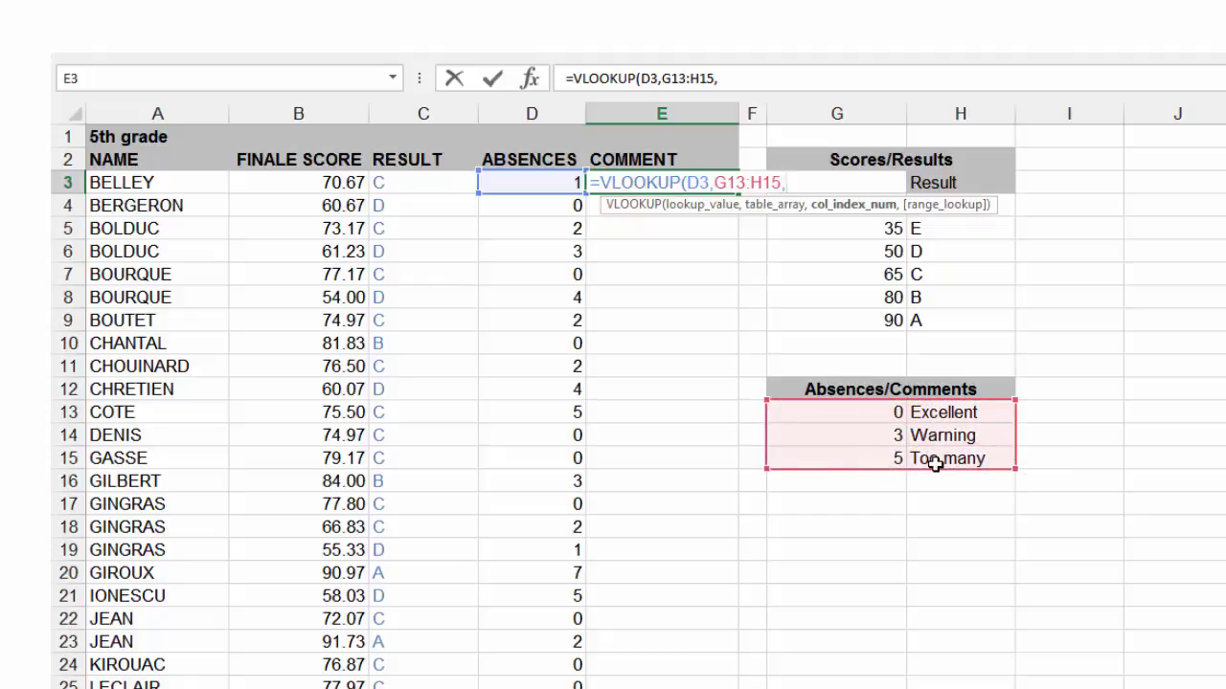
key("BackSpace")
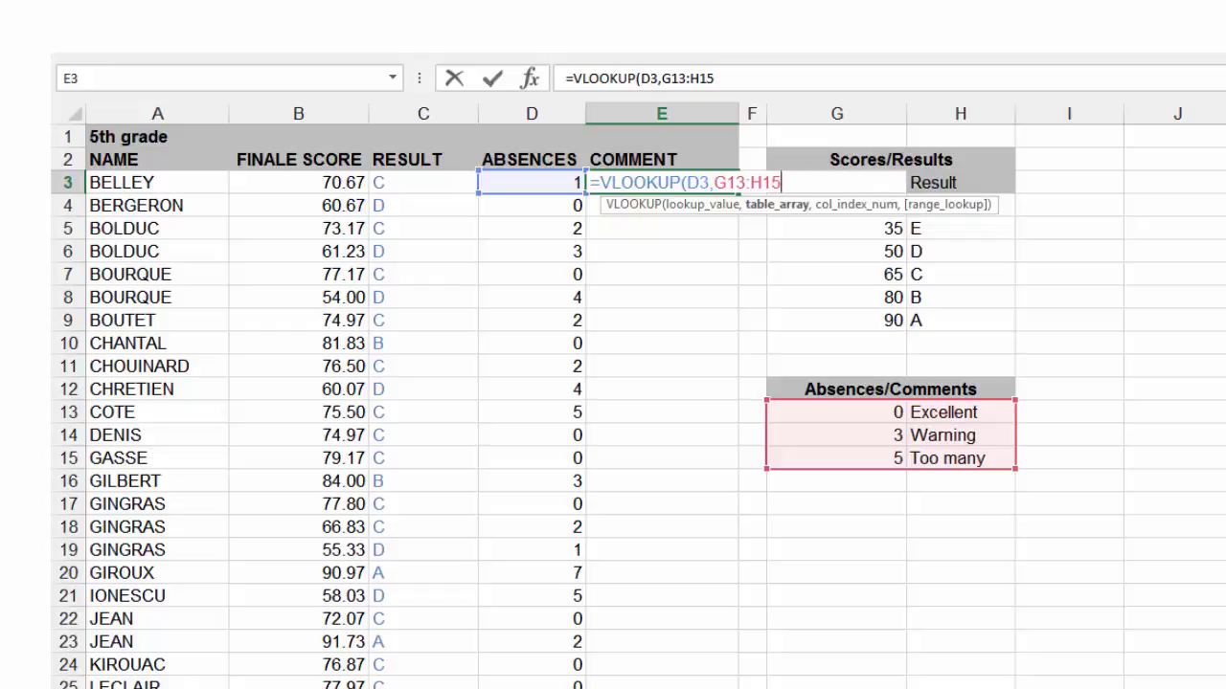
key("F4")
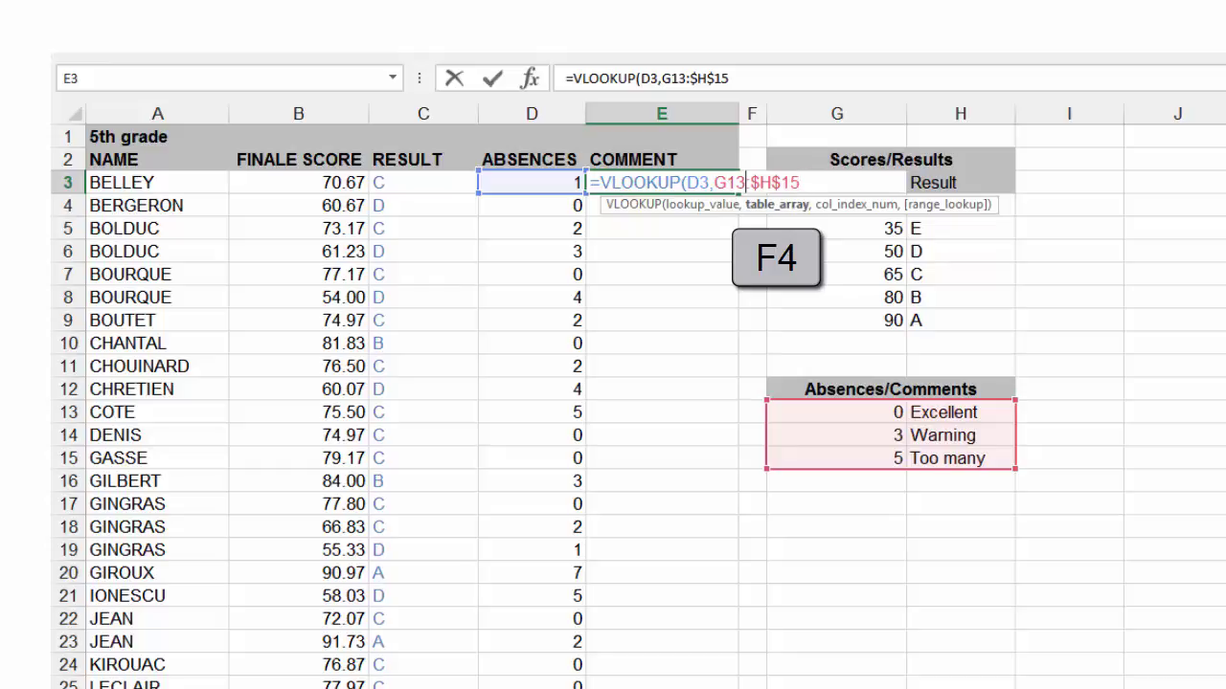
key("F4")
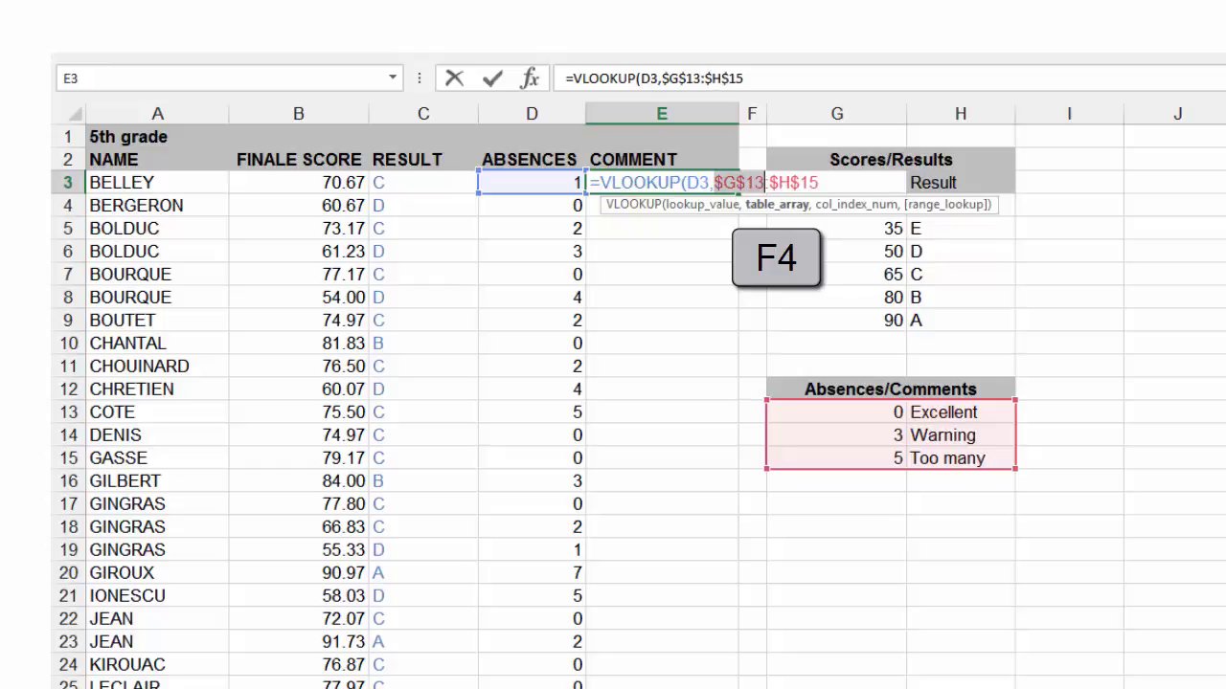
key("End")
type(",")
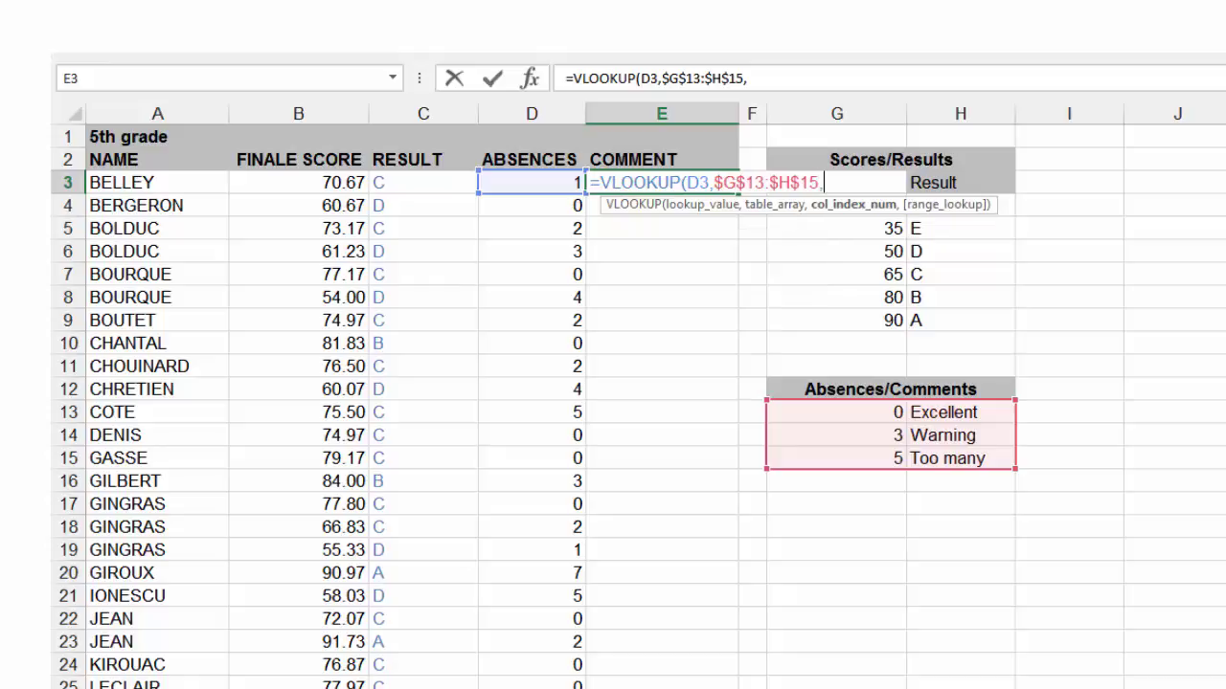
- Complete the E3 formula with column index 2 and TRUE for approximate match
type("2")
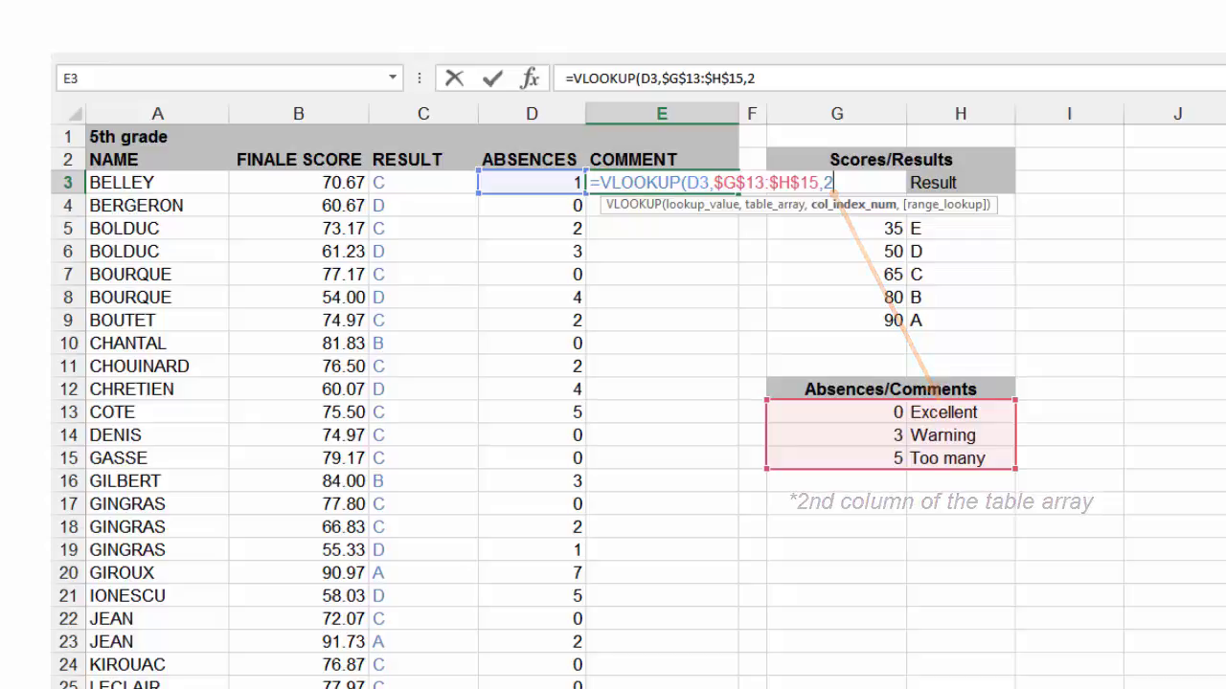
type(",")
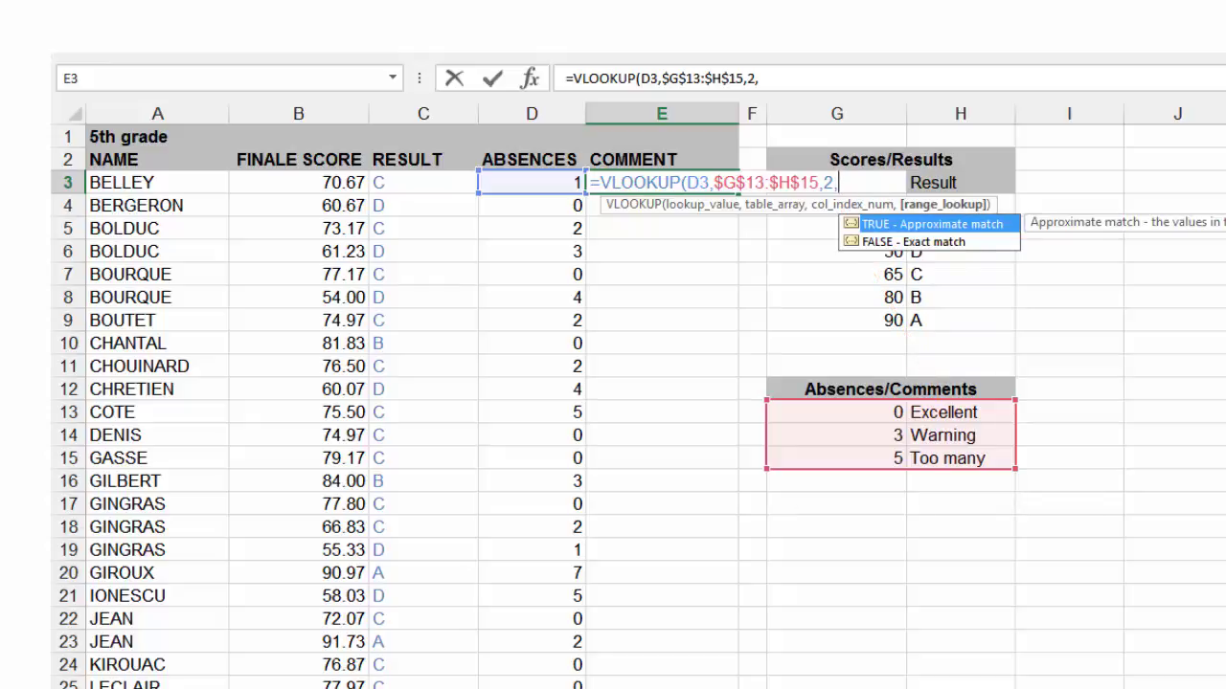
key("Tab")
type(")")
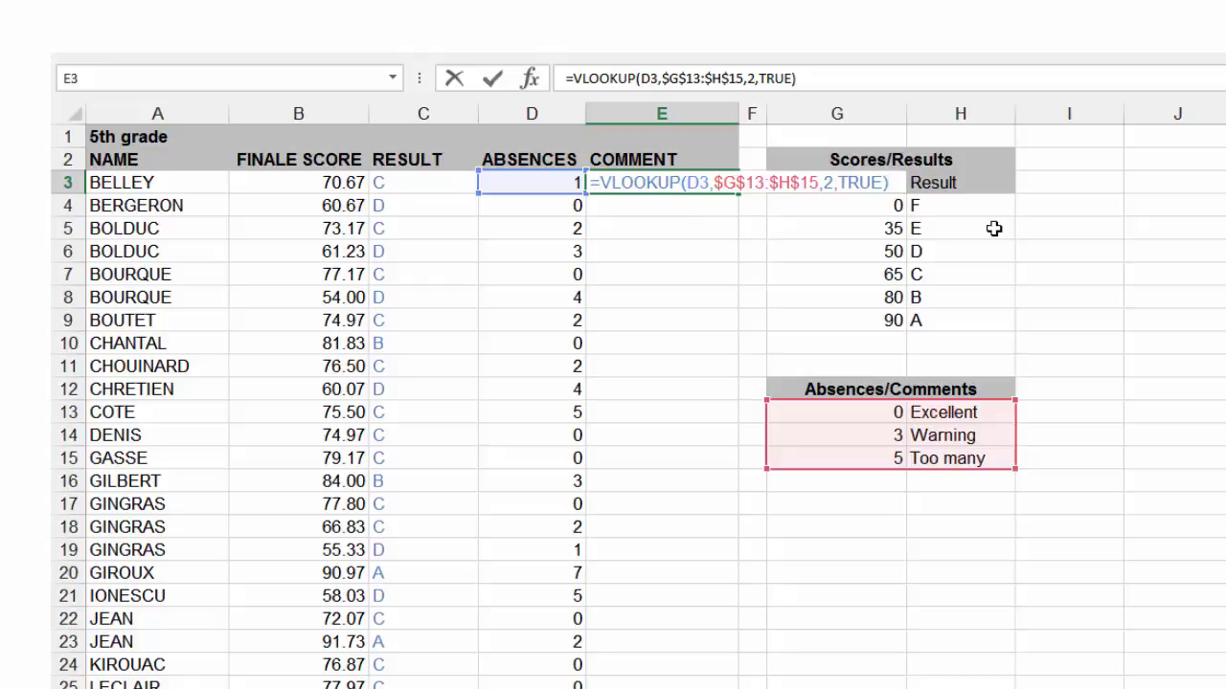
key("Return")
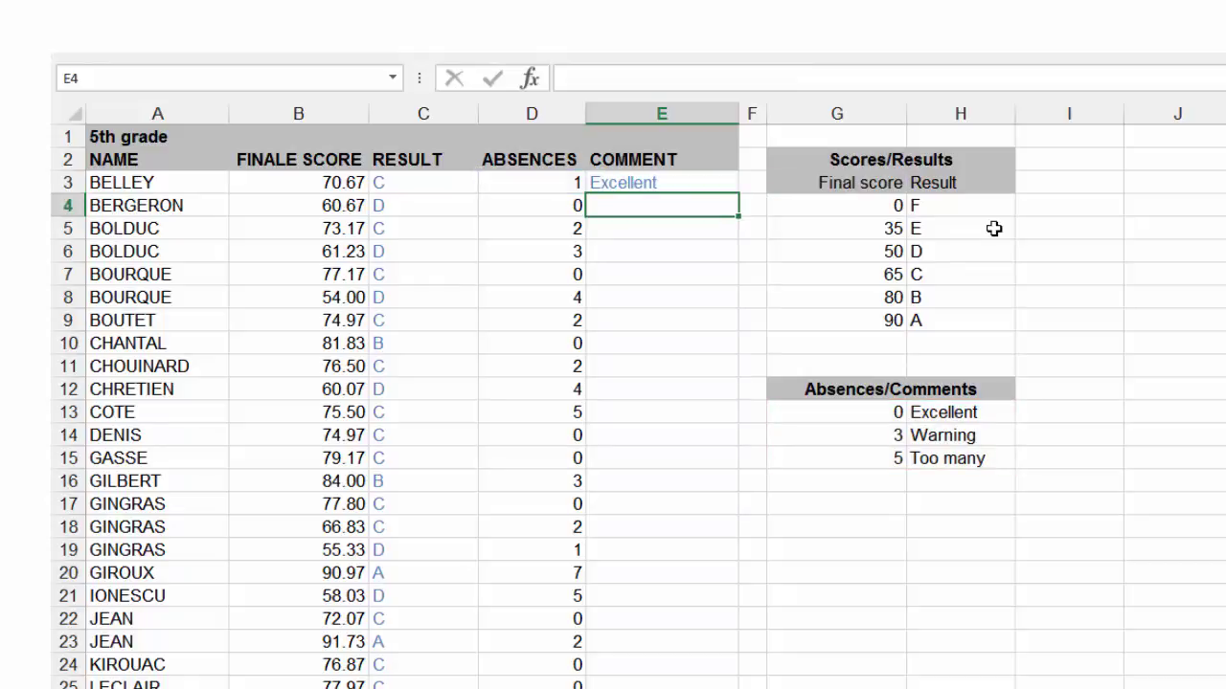
- Fill the E3 formula down the COMMENT column through row 39
left_click(710, 186)
double_click(739, 193)
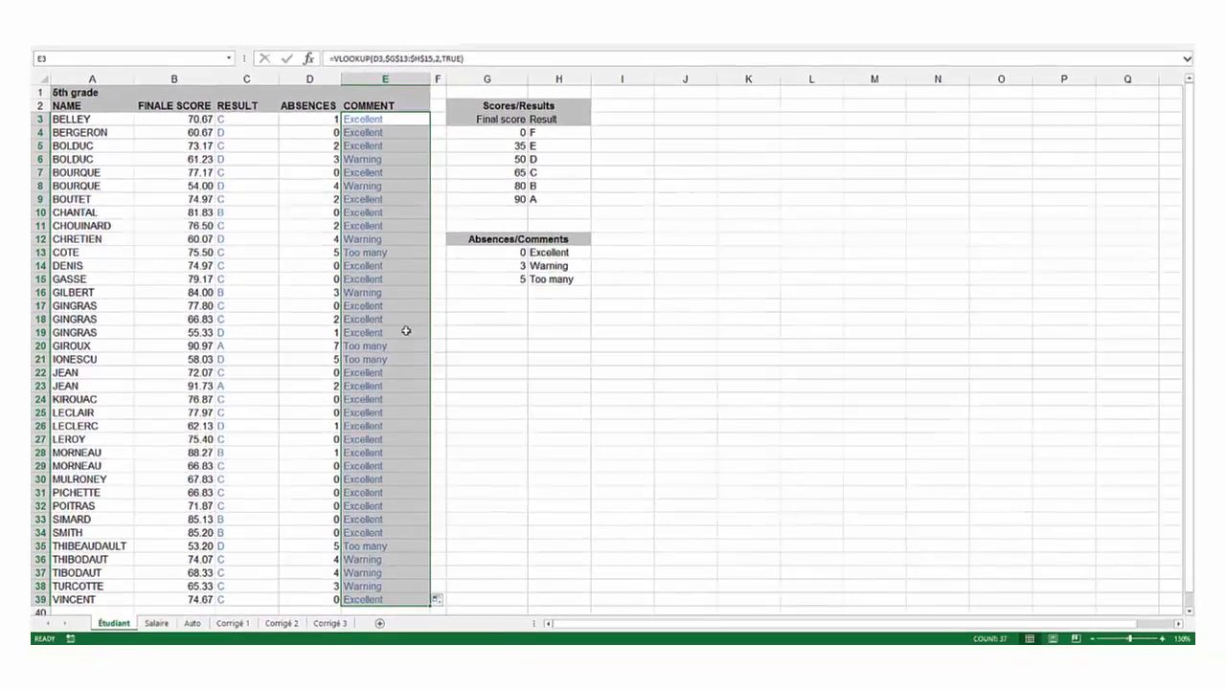
- Check the comments in E20, E12 and E5 against the Absences/Comments table
left_click(684, 574)
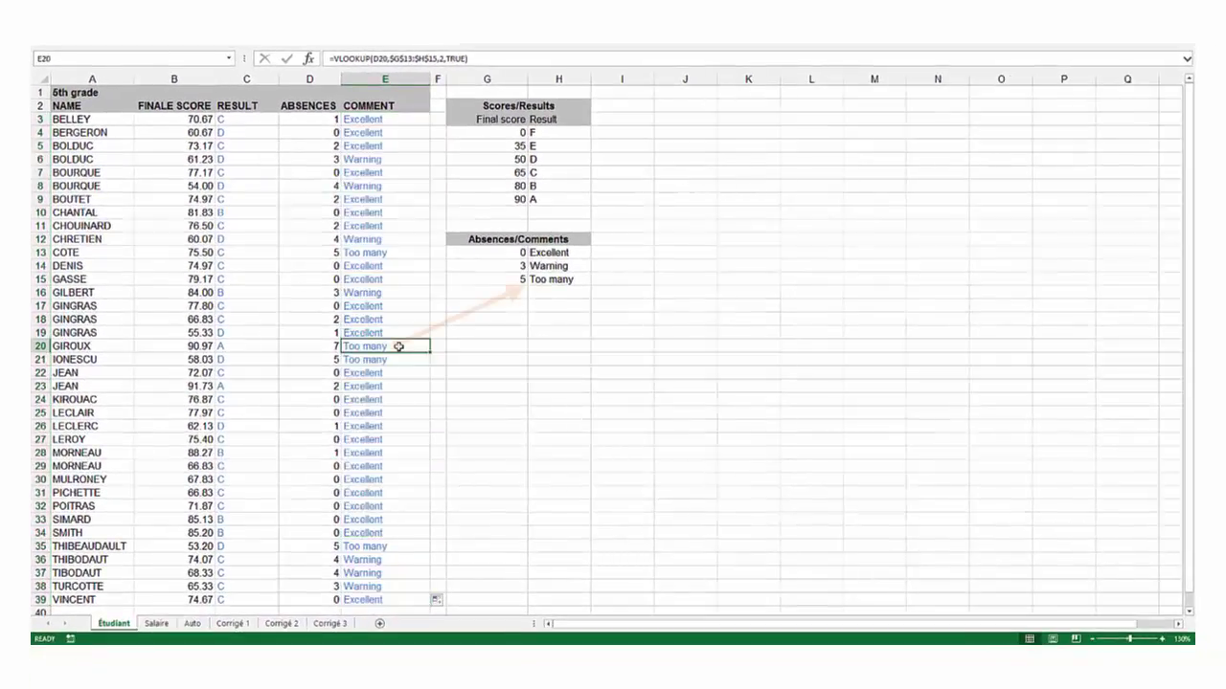
left_click(393, 239)
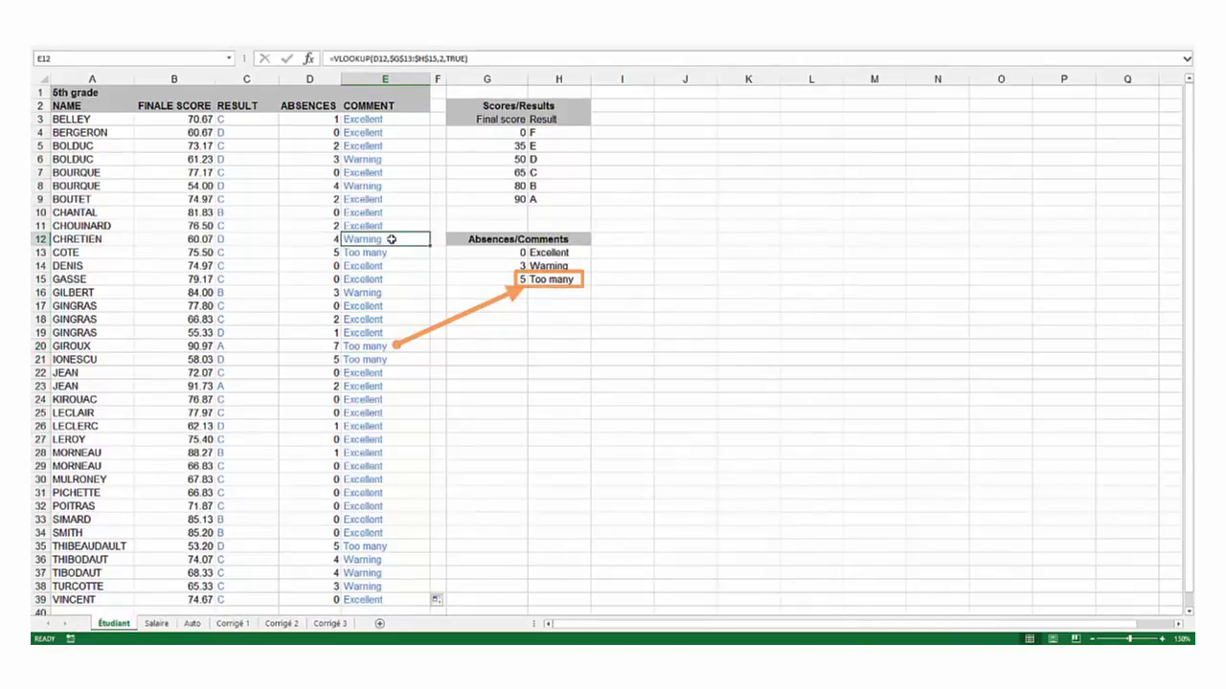
left_click(390, 146)
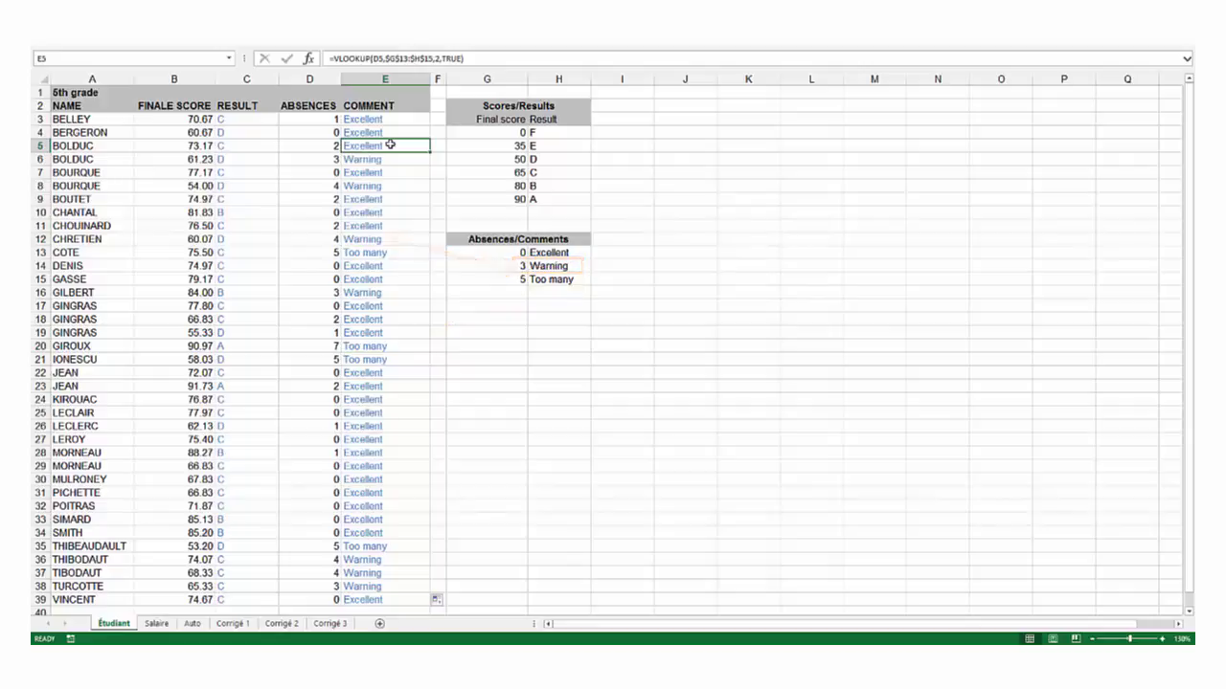